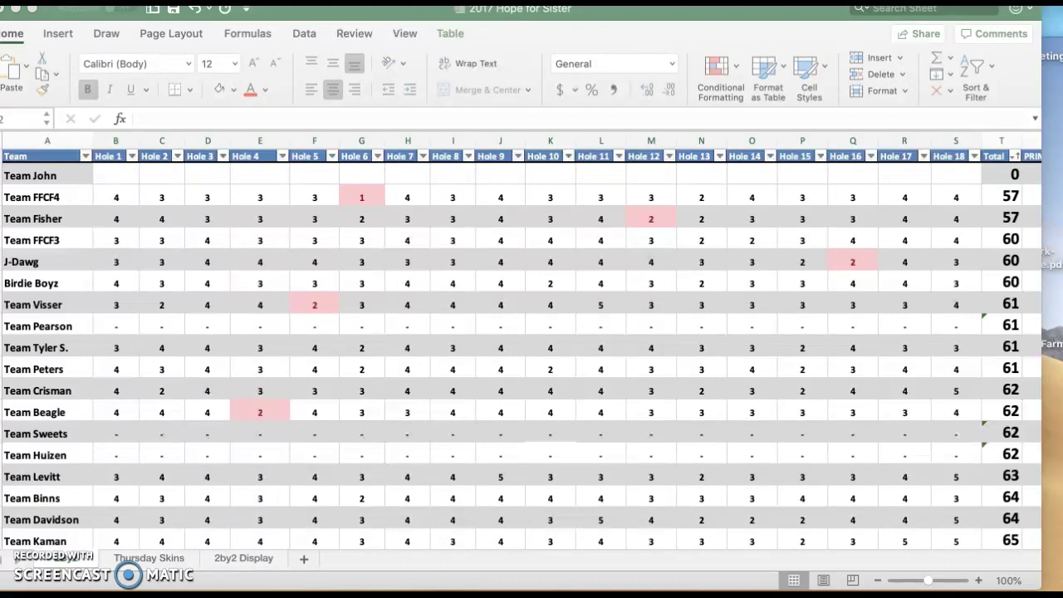
click(104, 172)
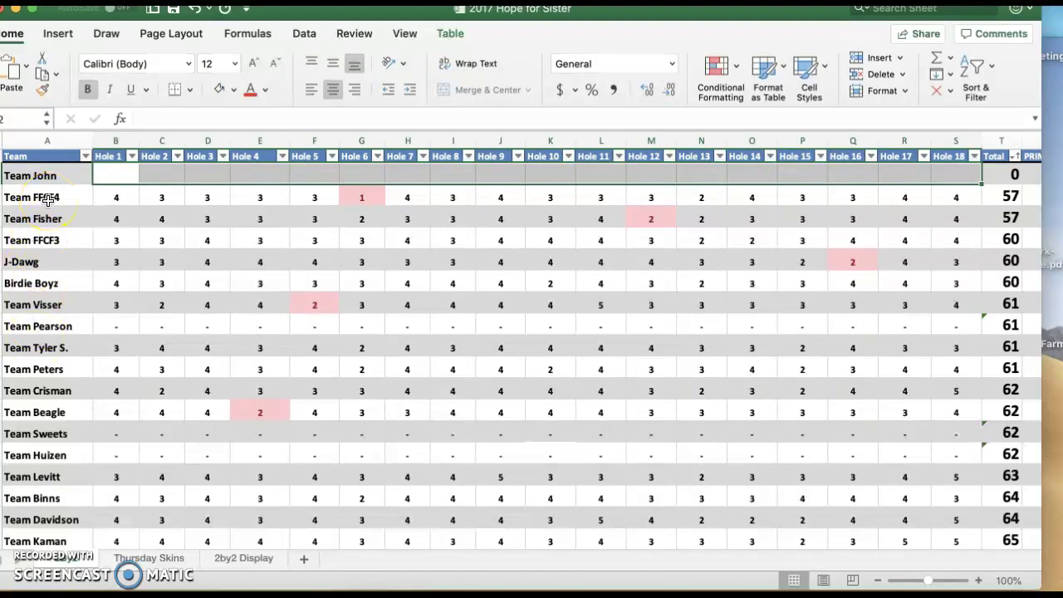
scroll(43, 357, down, 7)
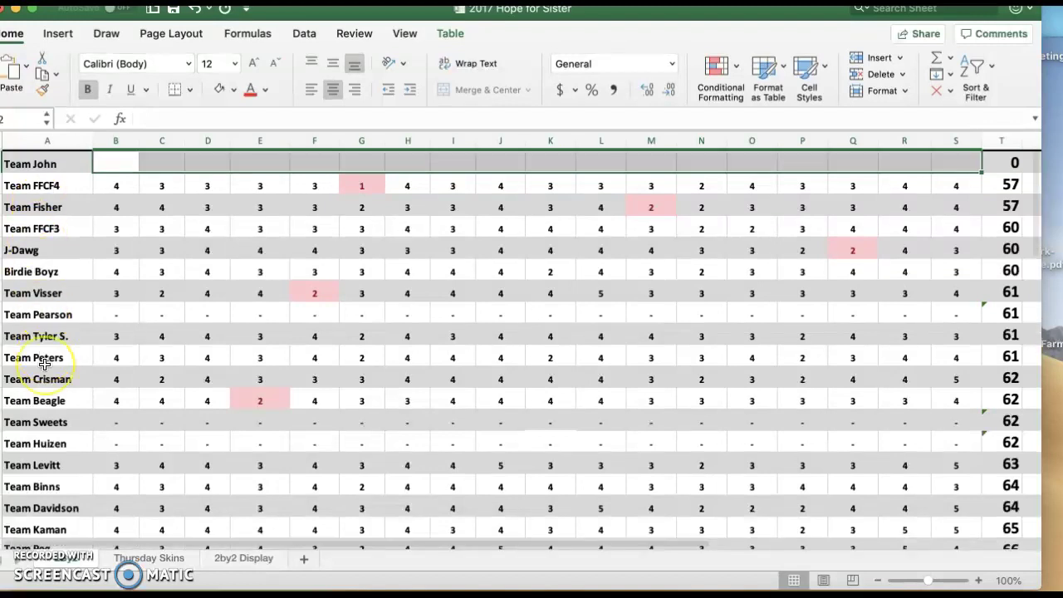
scroll(44, 363, down, 5)
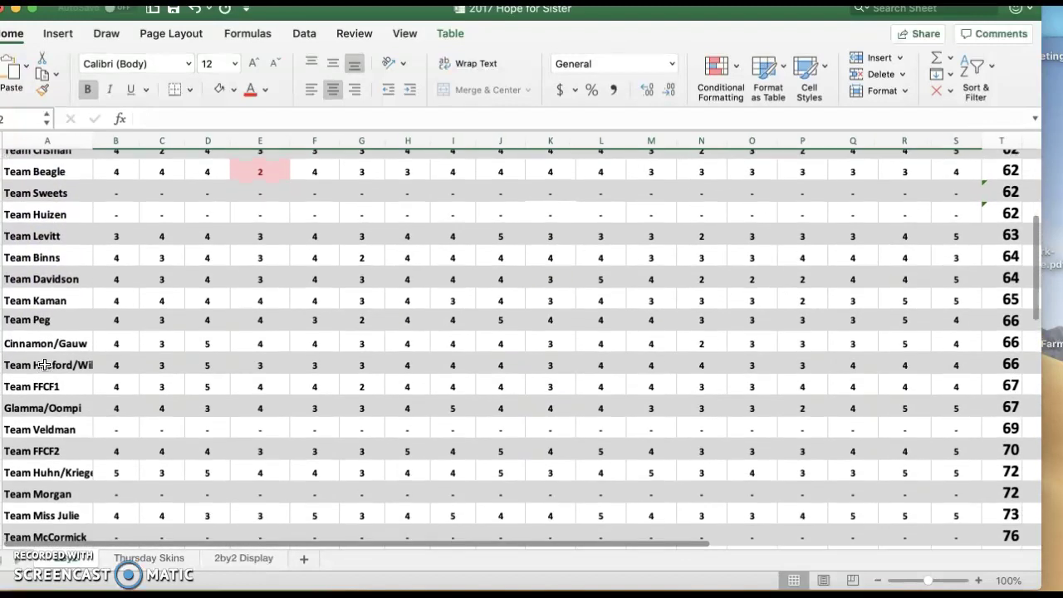
scroll(44, 363, up, 12)
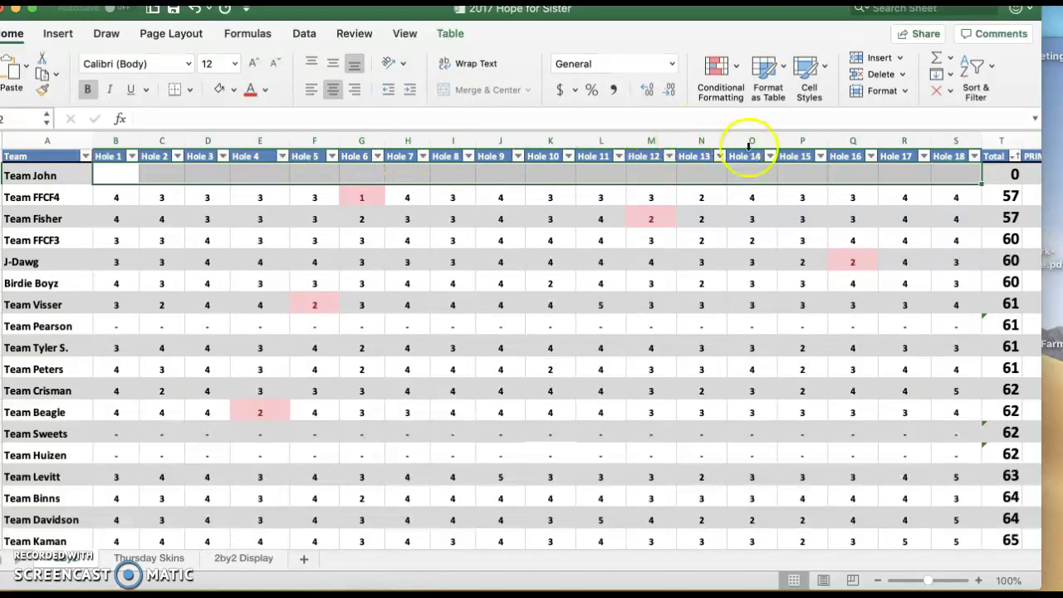
Enter the scores 4, 5, 3, 5 and 4 for Holes 1 to 5 in the blank first team row
click(115, 176)
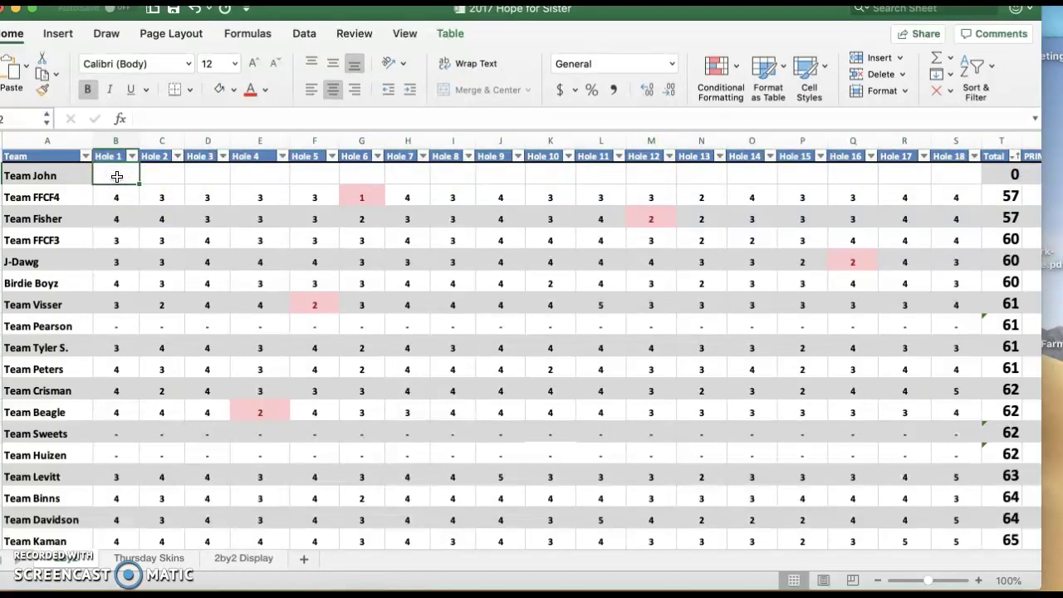
text(45)
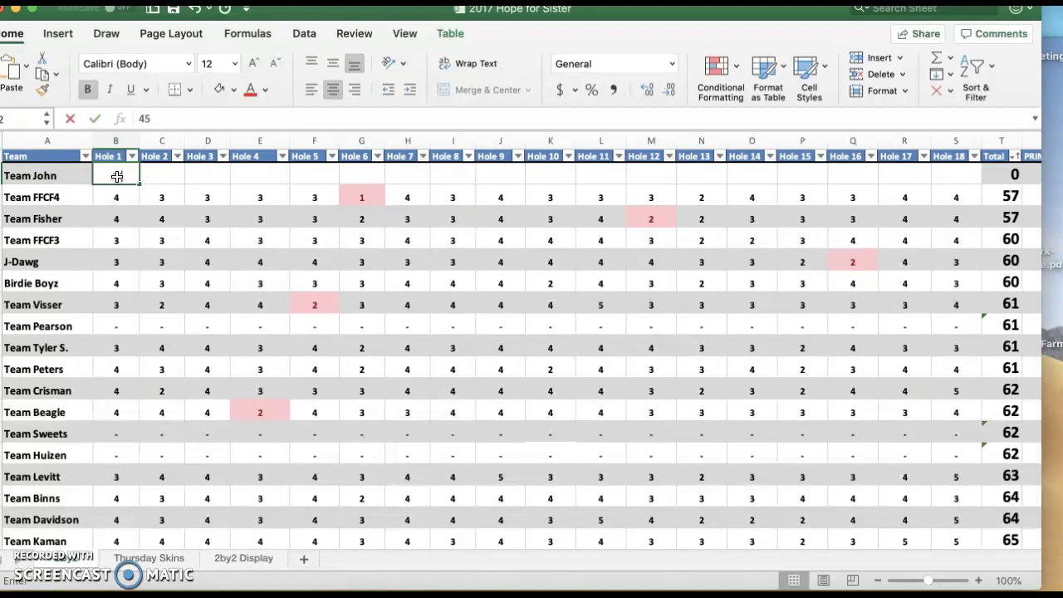
key(Tab)
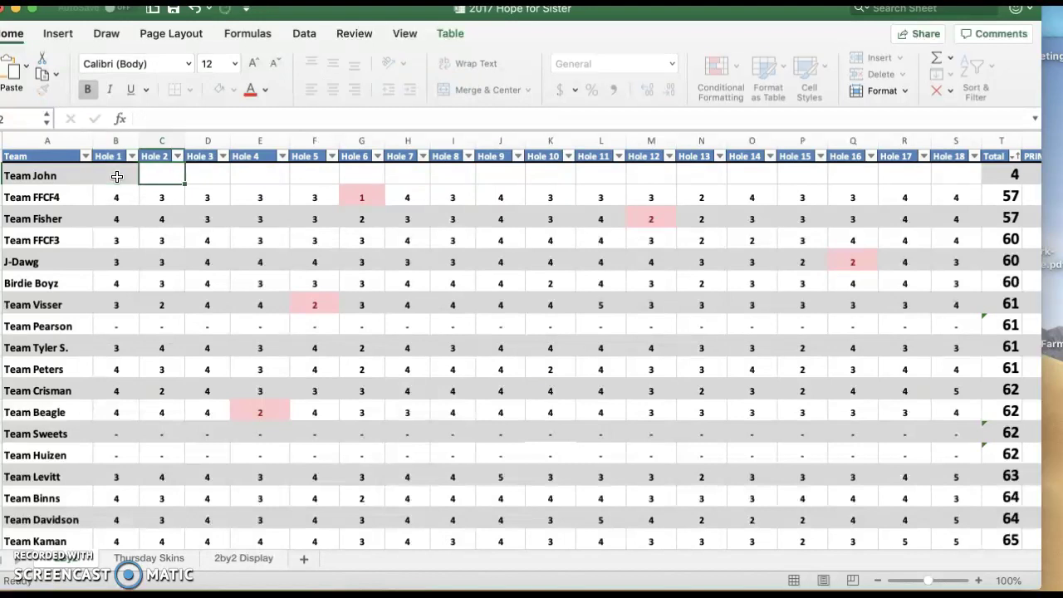
text(5)
key(Tab)
text(3)
key(Tab)
text(5)
key(Tab)
text(4)
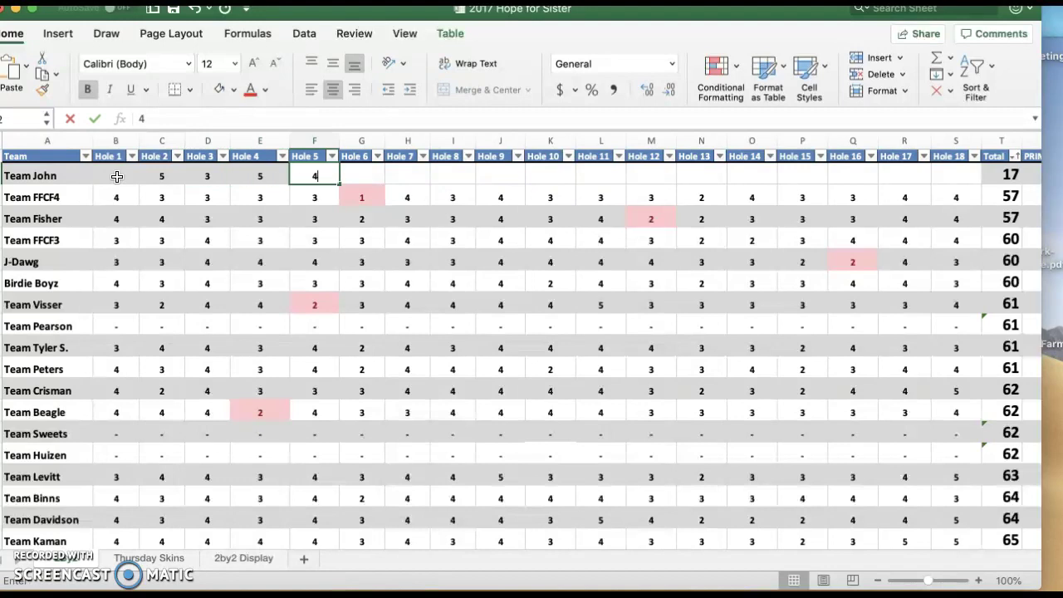
key(Tab)
Fill in the first team's scores for Holes 6 to 9 with 4, 4, 4 and 3
text(4)
key(Tab)
text(4)
key(Tab)
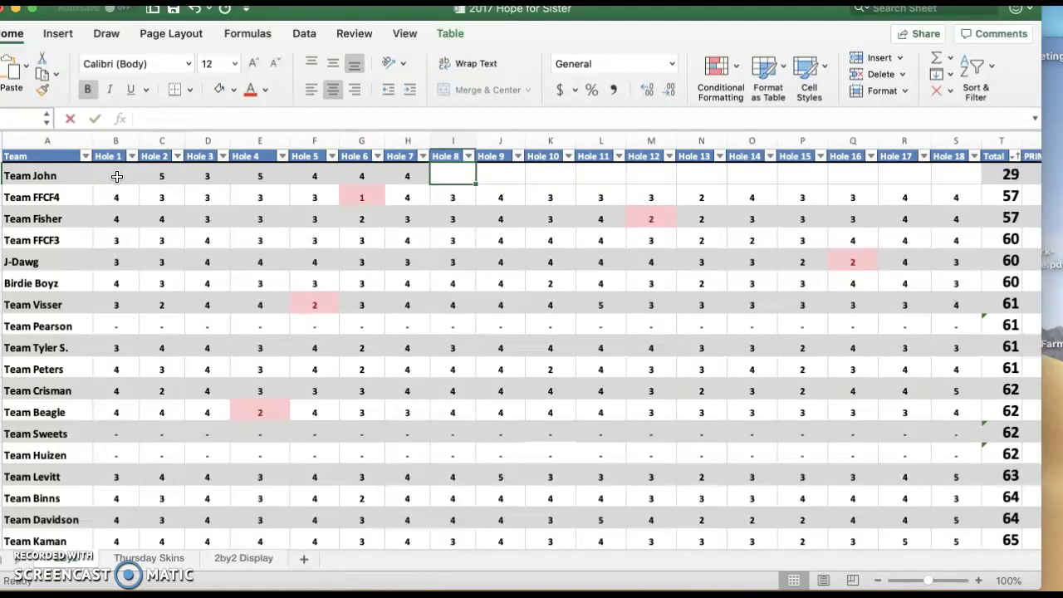
text(4)
key(Tab)
text(3)
key(Tab)
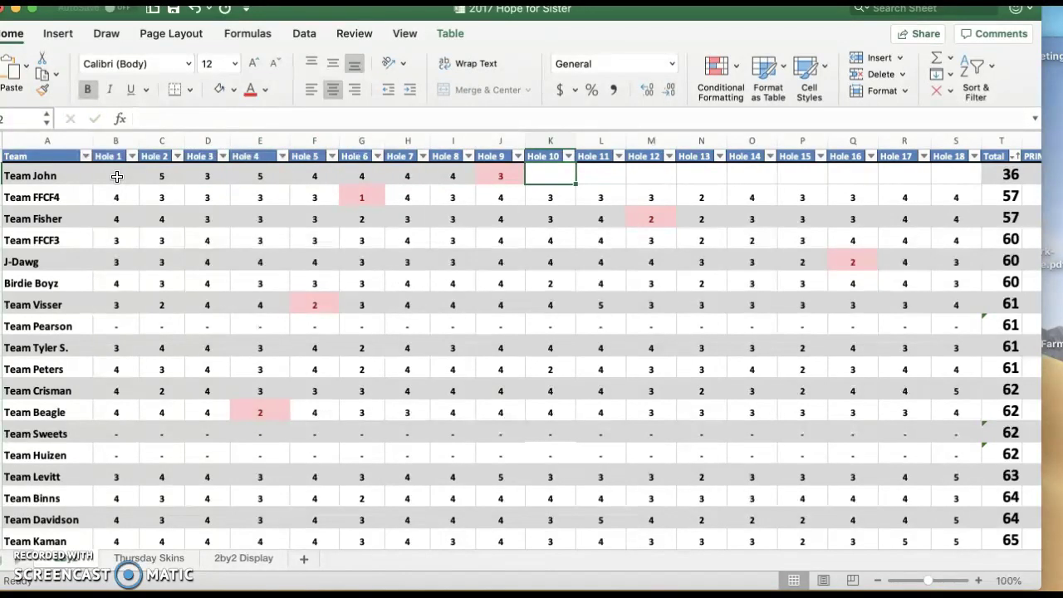
Examine the Hole 9 scores of all teams down to the Low Score and Skin rows
key(Left)
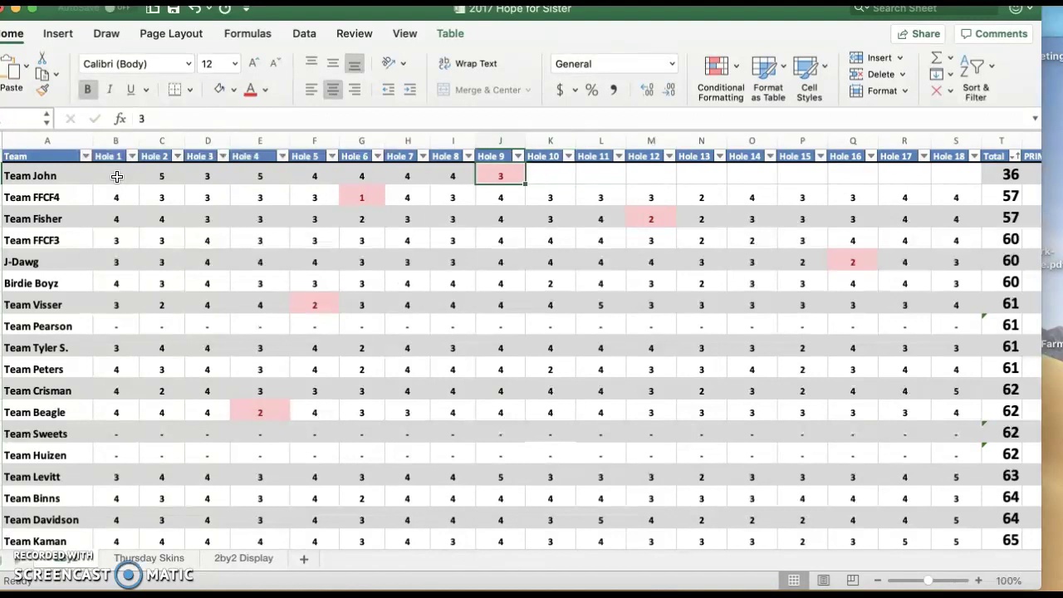
key(Down)
key(Up)
key(Down)
key(Down)
key(Down)
key(Down)
key(Down)
key(Down)
key(Down)
key(Down)
key(Down)
key(Down)
key(Down)
key(Down)
key(Down)
key(Down)
key(Down)
key(Down)
key(Down)
key(Down)
key(Down)
key(Down)
key(Down)
key(Down)
key(Down)
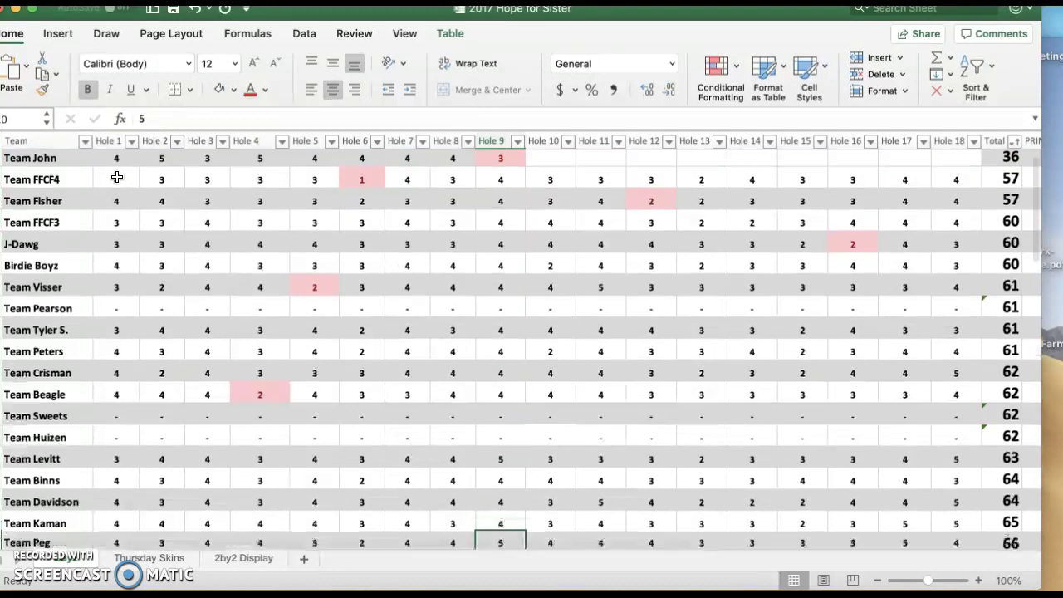
key(Down)
key(Down)
key(Down)
key(Down)
key(Down)
key(Down)
key(Down)
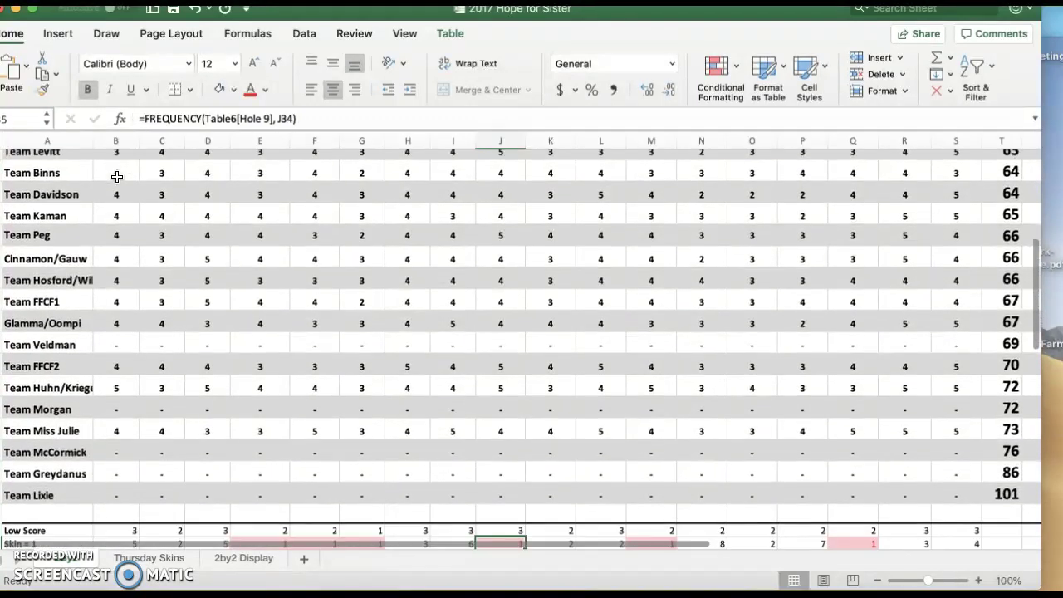
key(Up)
key(Up)
key(Up)
key(Up)
key(Up)
key(Up)
key(Up)
key(Up)
key(Up)
key(Up)
key(Up)
key(Up)
key(Up)
key(Up)
key(Up)
key(Up)
key(Up)
key(Up)
key(Up)
key(Up)
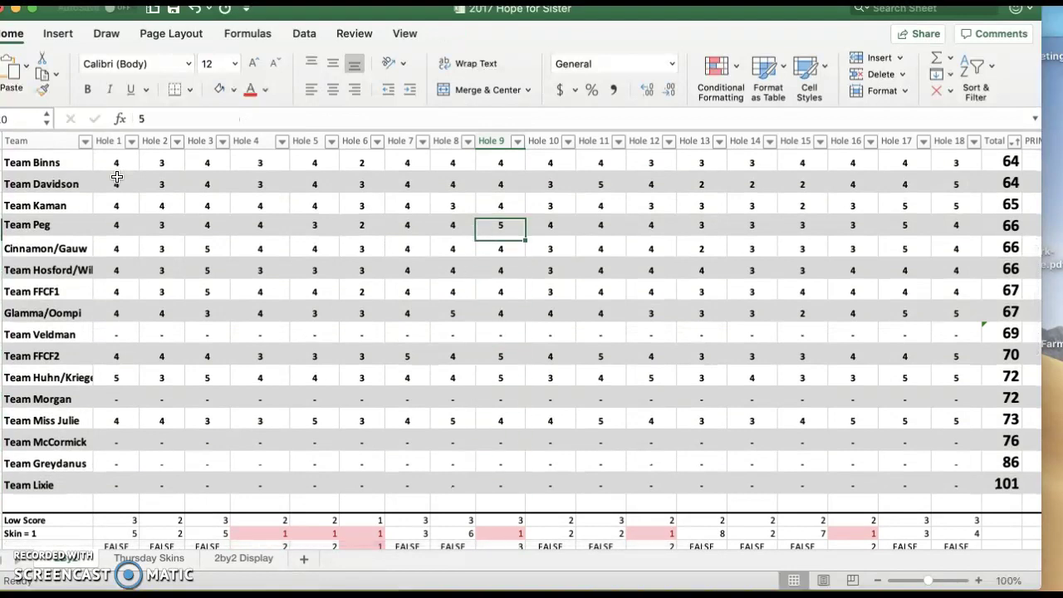
key(Up)
key(Up)
key(Up)
key(Up)
key(Up)
key(Up)
key(Up)
key(Up)
key(Up)
key(Up)
key(Up)
key(Up)
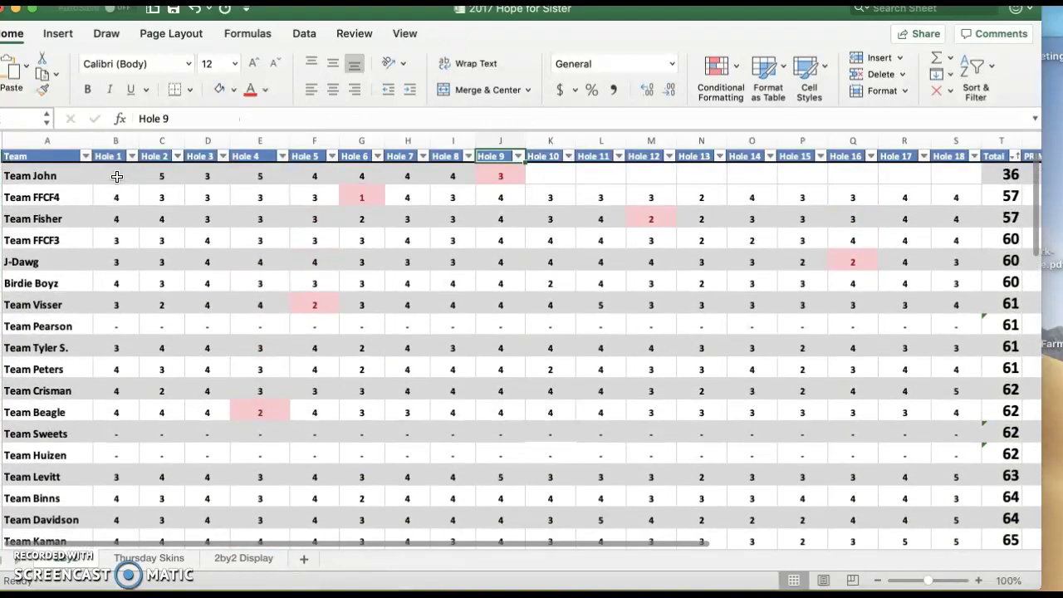
Enter a score of 4 for each of Holes 10, 11 and 12 in the first team row
key(Right)
text(4)
key(Right)
text(4)
key(Right)
text(4)
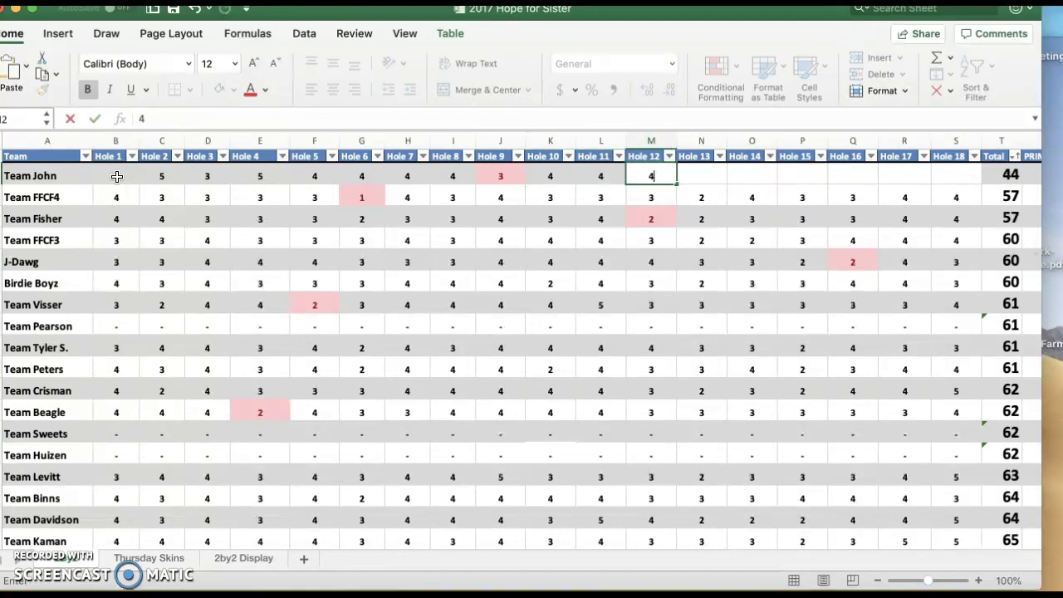
key(Right)
Complete the first team's row with the scores 3, 4, 3, 3, 3 and 3 for Holes 13 to 18
text(3)
key(Right)
text(4)
key(Right)
text(3)
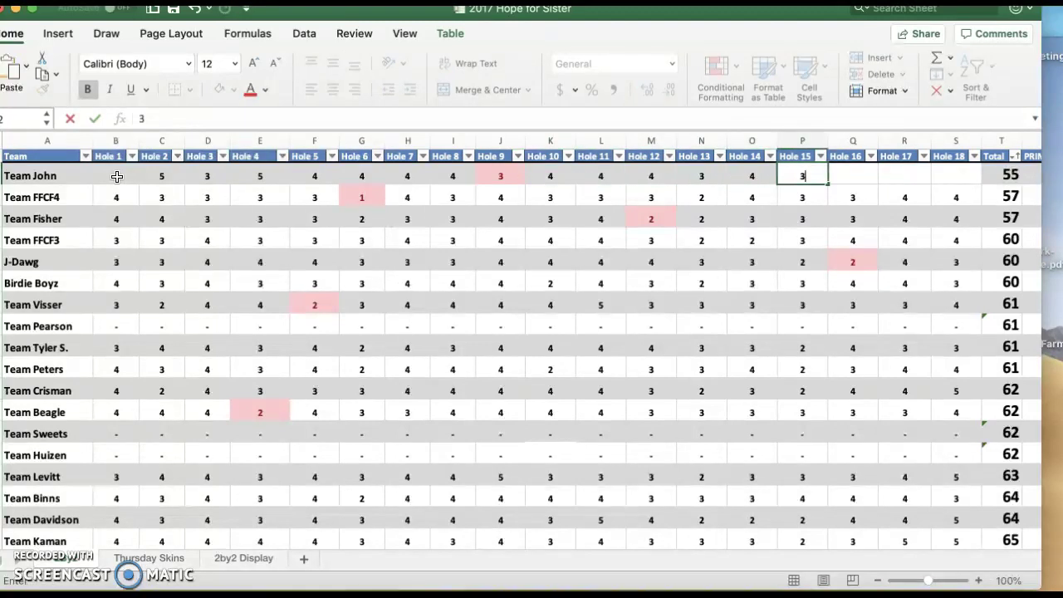
key(Right)
text(3)
key(Right)
text(3)
key(Right)
text(3)
key(Return)
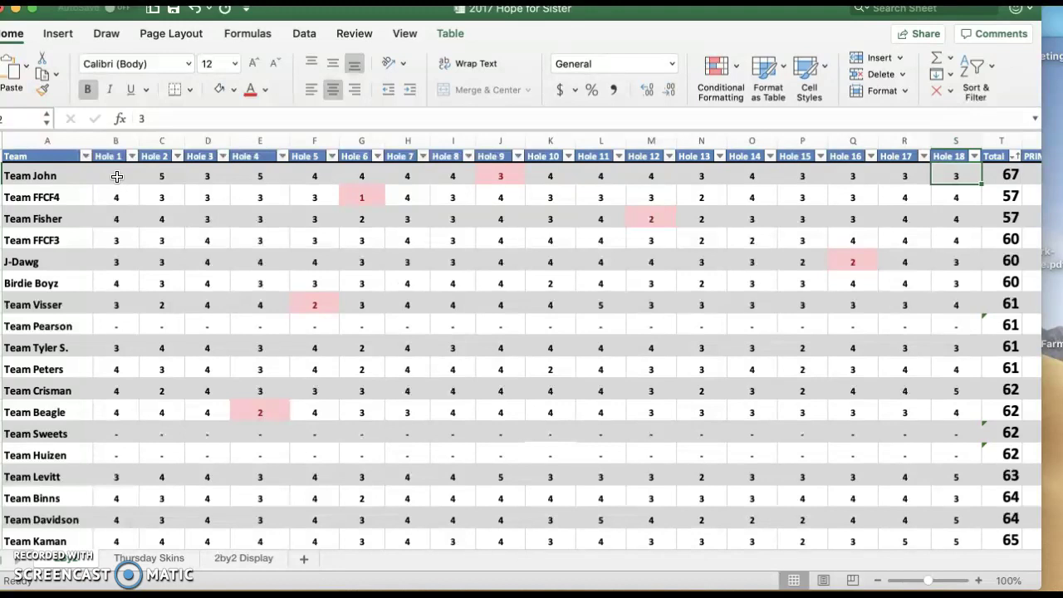
Examine the highlighted skin score in the Hole 12 column
key(Down)
key(Left)
key(Left)
key(Left)
key(Left)
key(Left)
key(Left)
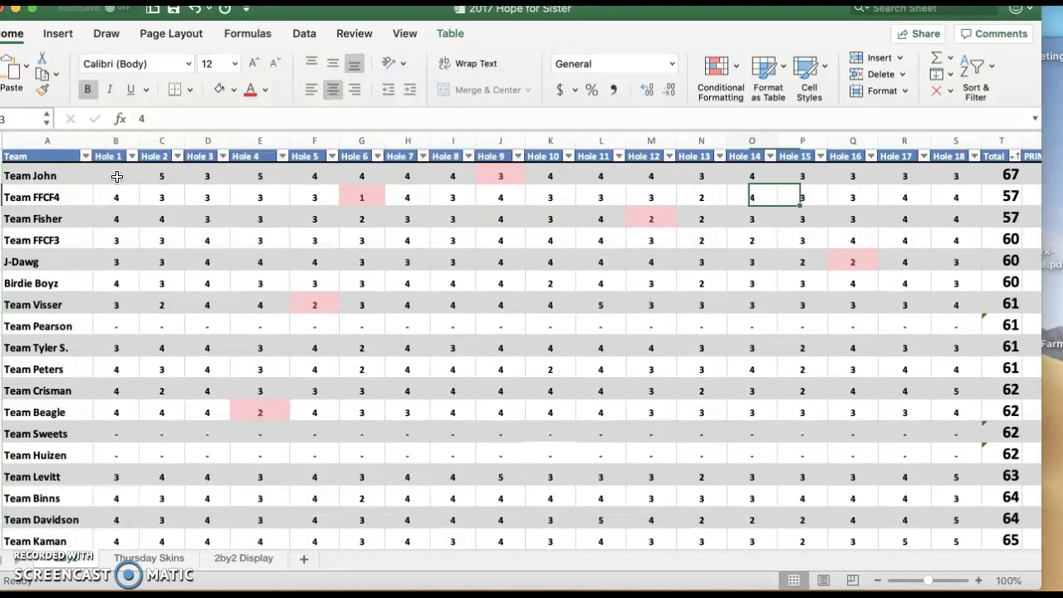
key(Down)
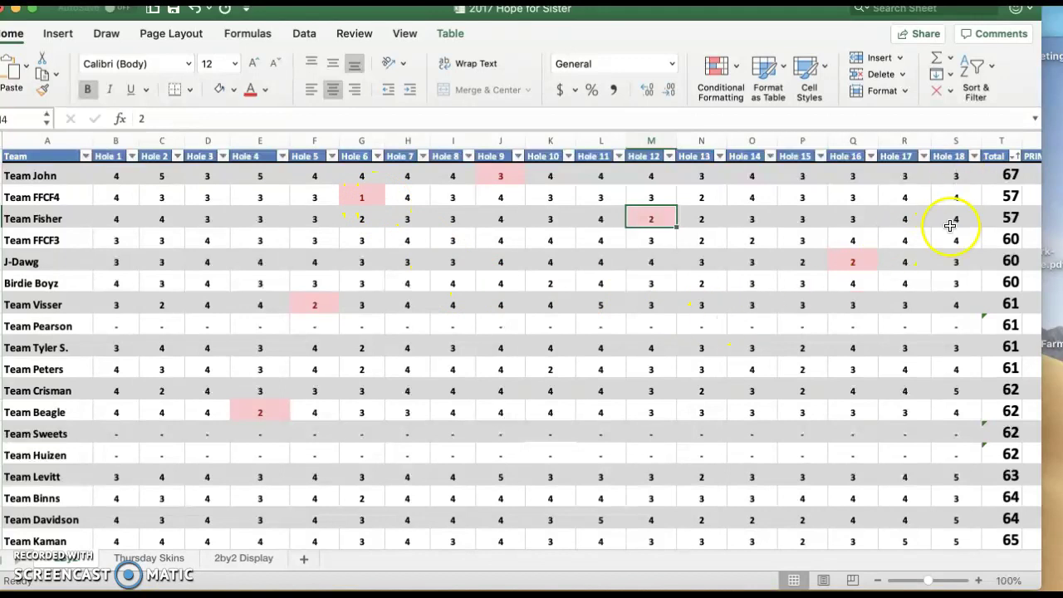
Sort the team table by Total in ascending order and close the sort options
click(1015, 157)
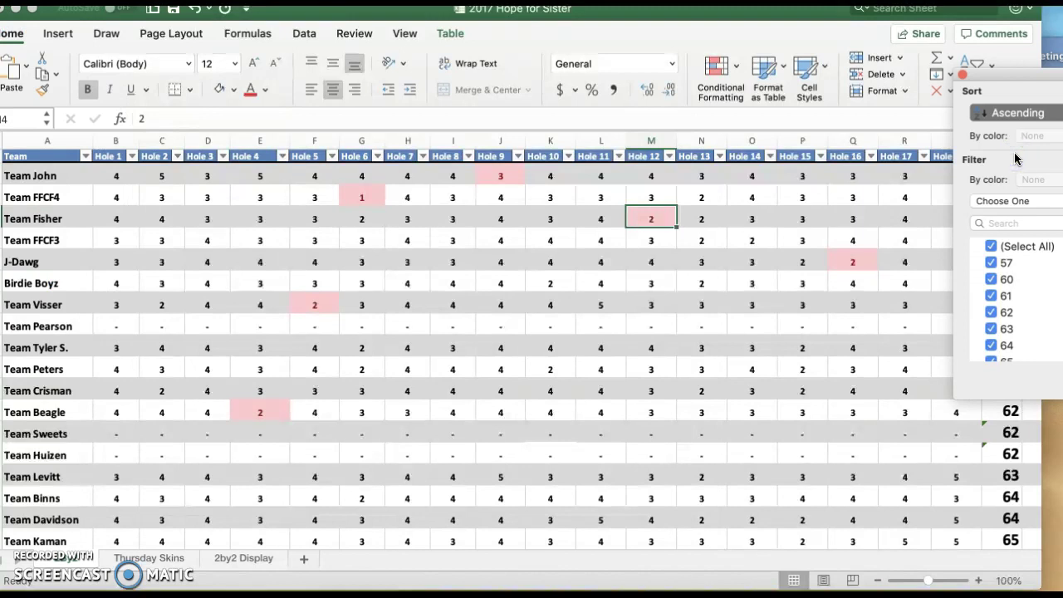
drag(993, 73, 742, 123)
click(798, 162)
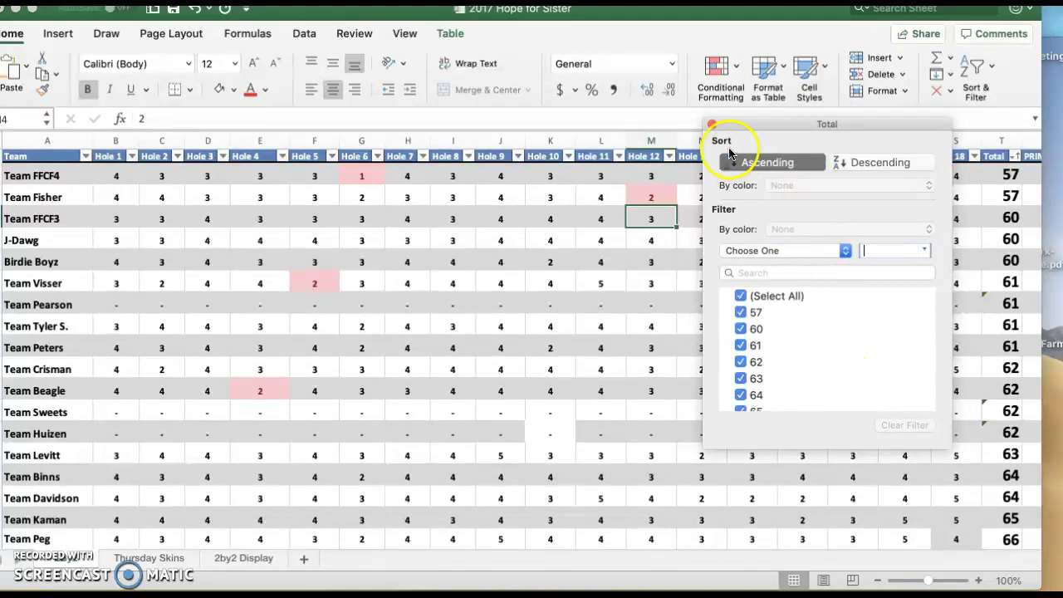
click(712, 124)
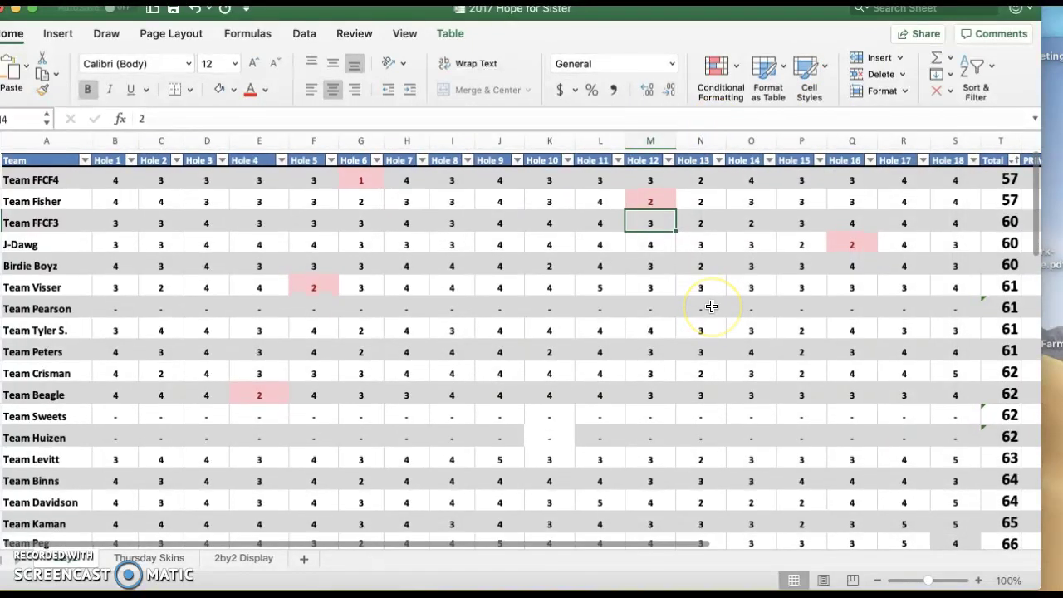
scroll(471, 192, right, 1)
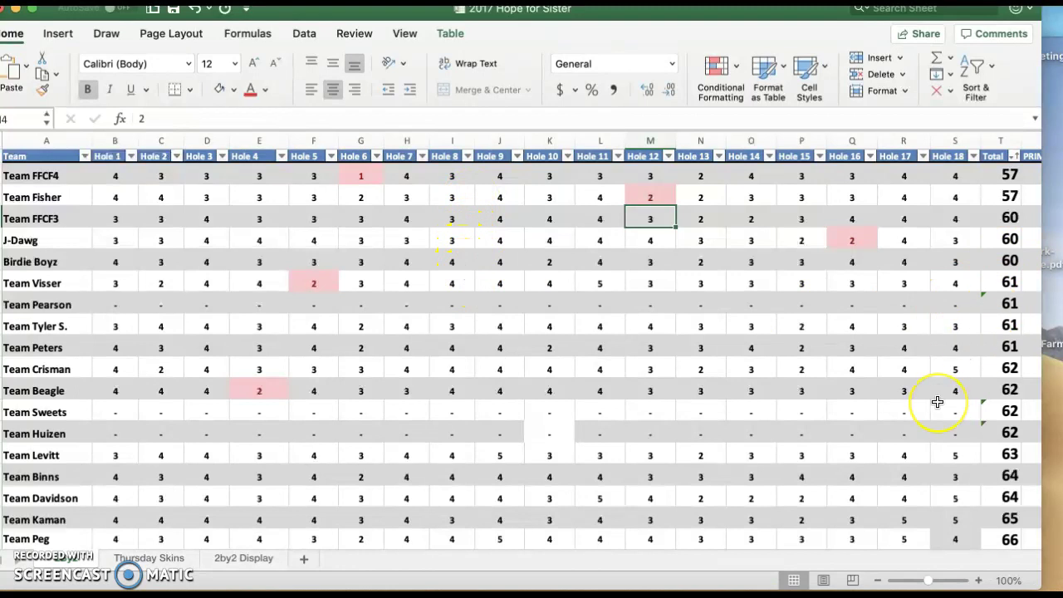
scroll(936, 402, down, 1)
scroll(937, 401, up, 1)
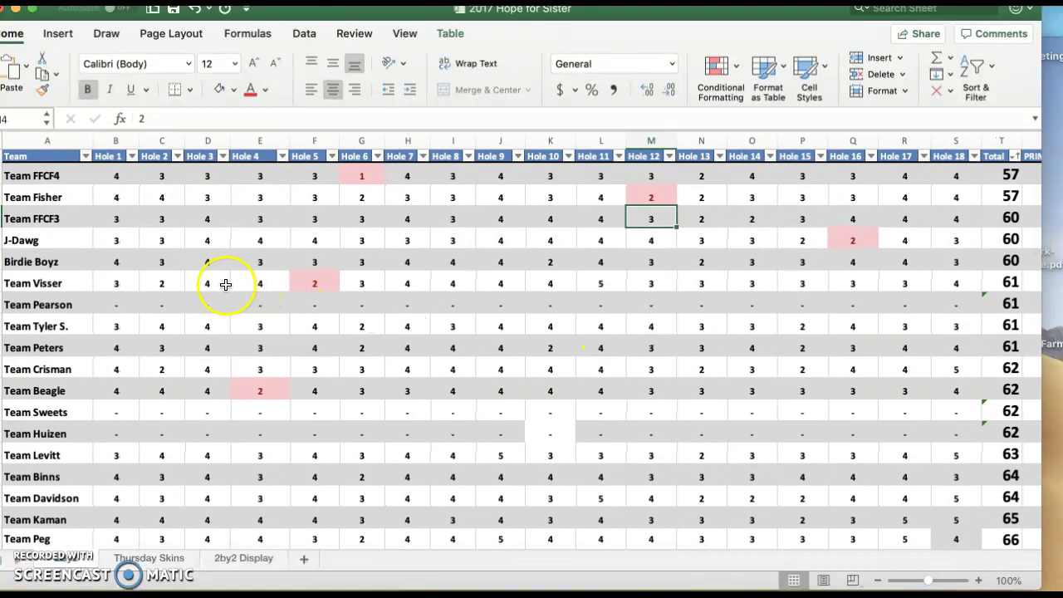
Examine the dash entries for Holes 1 to 18 and the Total in the seventh listed team's row, ending on its team name
click(113, 309)
key(Right)
key(Right)
key(Right)
key(Right)
key(Right)
key(Right)
key(Right)
key(Right)
key(Right)
key(Right)
key(Right)
key(Right)
key(Right)
key(Right)
key(Right)
key(Right)
key(Right)
key(Right)
key(Left)
key(Left)
key(Left)
key(Left)
key(Left)
key(Left)
key(Left)
key(Left)
key(Left)
key(Left)
key(Left)
key(Left)
key(Left)
key(Left)
key(Left)
key(Left)
key(Left)
key(Left)
key(Left)
key(Right)
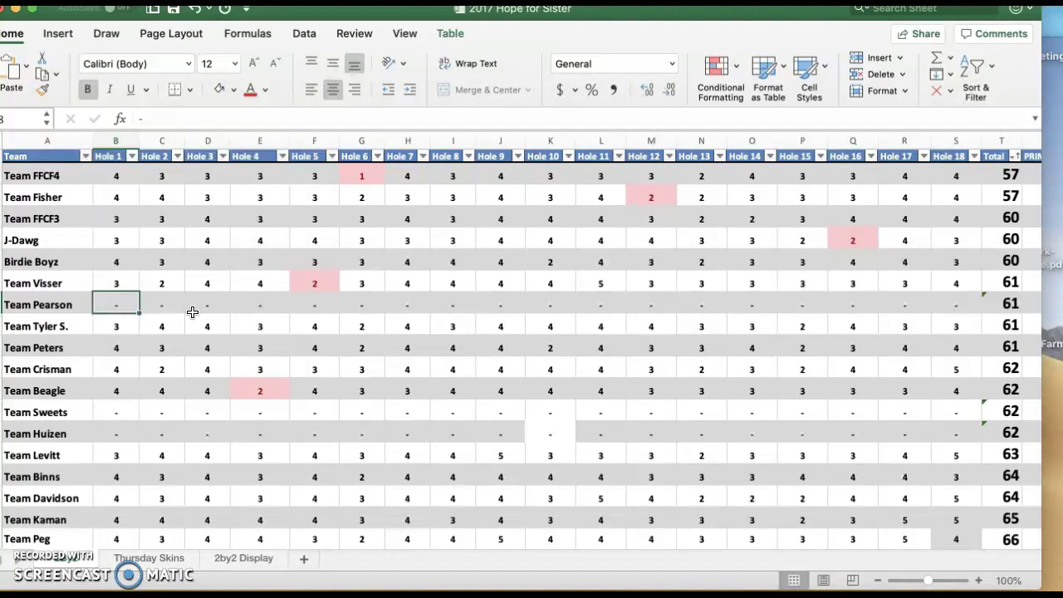
key(Right)
key(Right)
key(Right)
key(Right)
key(Right)
key(Right)
key(Right)
key(Right)
key(Right)
key(Right)
key(Right)
key(Right)
key(Right)
key(Right)
key(Right)
key(Right)
key(Right)
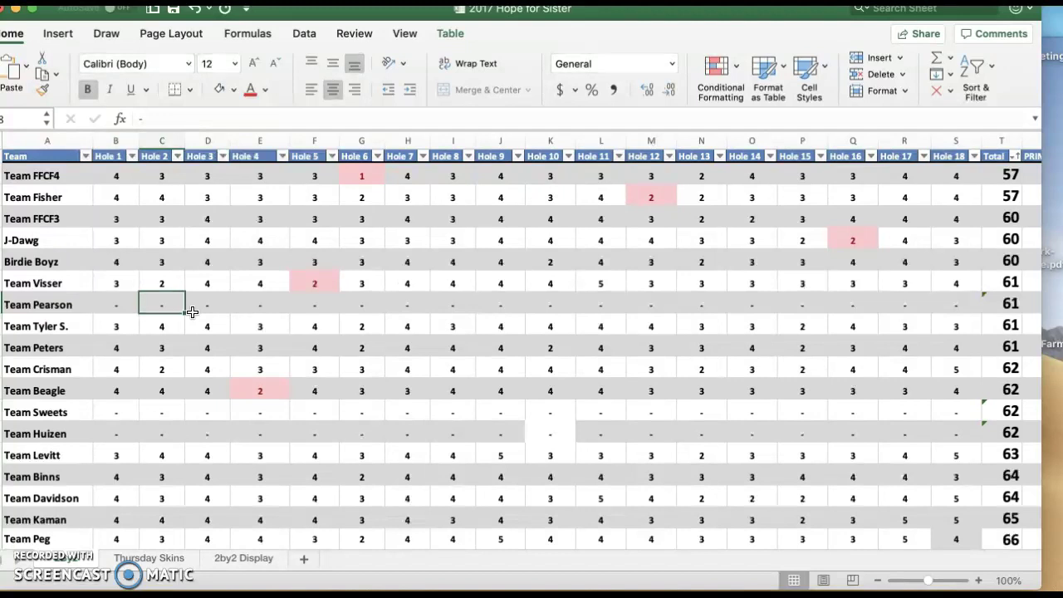
key(Right)
key(Left)
key(Left)
key(Left)
key(Left)
key(Left)
key(Left)
key(Left)
key(Left)
key(Left)
key(Left)
key(Left)
key(Left)
key(Left)
key(Left)
key(Left)
key(Left)
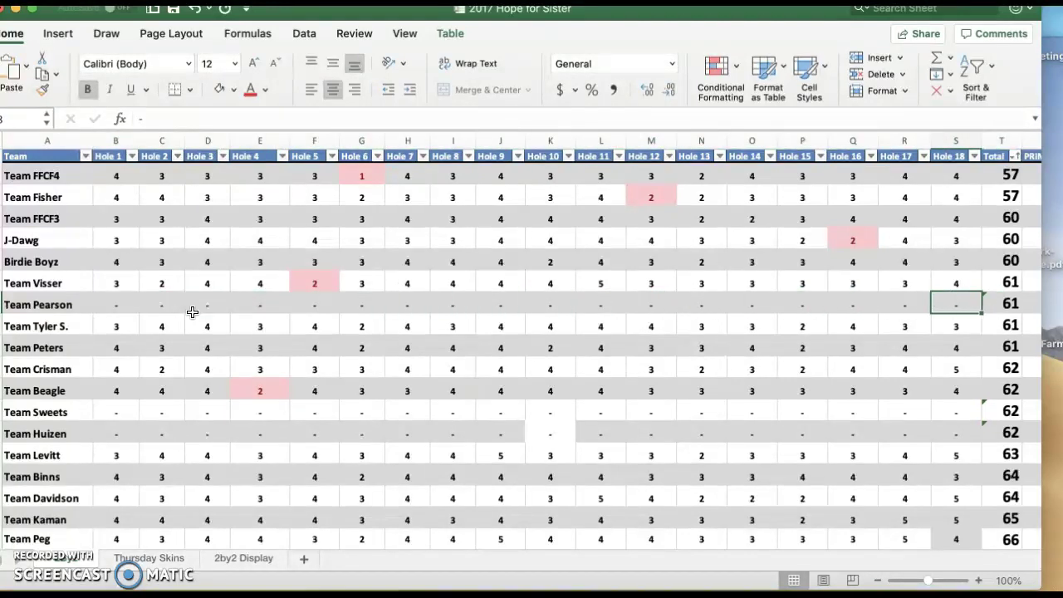
key(Left)
key(Left)
key(Right)
key(Right)
key(Right)
key(Right)
key(Right)
key(Right)
key(Right)
key(Right)
key(Right)
key(Right)
key(Right)
key(Right)
key(Right)
key(Right)
key(Right)
key(Right)
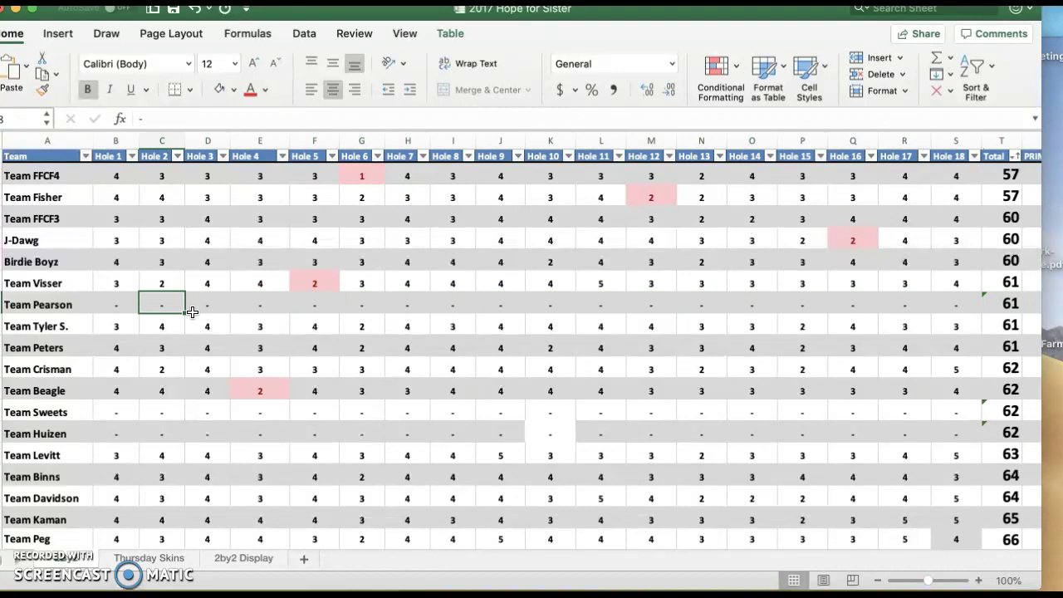
key(Right)
key(Right)
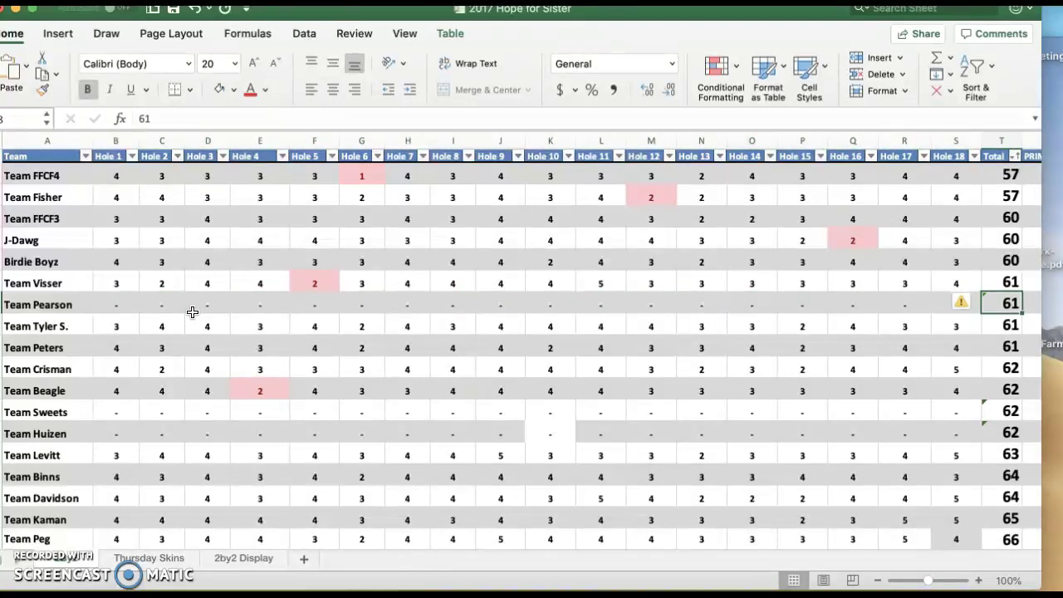
key(Left)
key(Left)
key(Left)
key(Left)
key(Left)
key(Left)
key(Left)
key(Left)
key(Left)
key(Left)
key(Left)
key(Left)
key(Left)
key(Left)
key(Left)
key(Left)
key(Left)
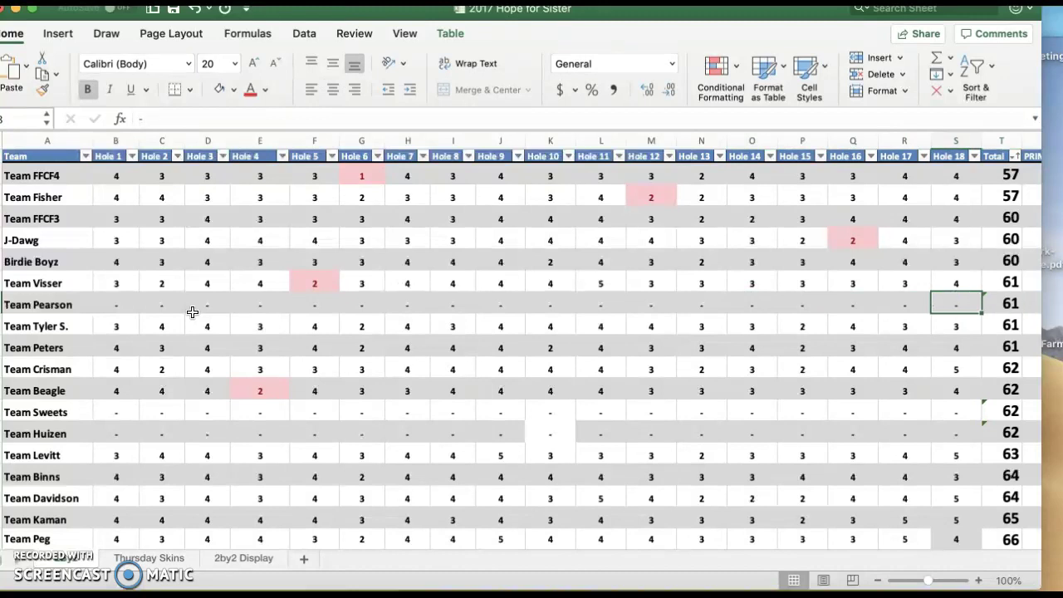
key(Right)
key(Right)
key(Right)
key(Right)
key(Right)
key(Right)
key(Right)
key(Right)
key(Right)
key(Right)
key(Right)
key(Right)
key(Right)
key(Right)
key(Right)
key(Right)
key(Right)
key(Right)
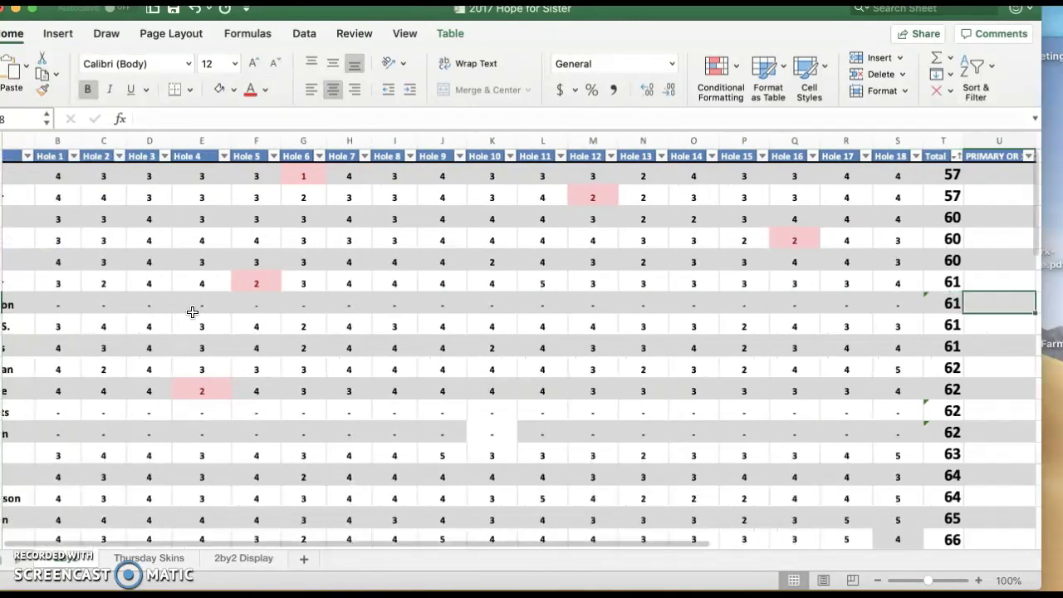
key(Left)
key(Left)
key(Left)
key(Left)
key(Left)
key(Left)
key(Left)
key(Left)
key(Left)
key(Left)
key(Left)
key(Left)
key(Left)
key(Left)
key(Left)
key(Left)
key(Left)
key(Left)
key(Left)
key(Left)
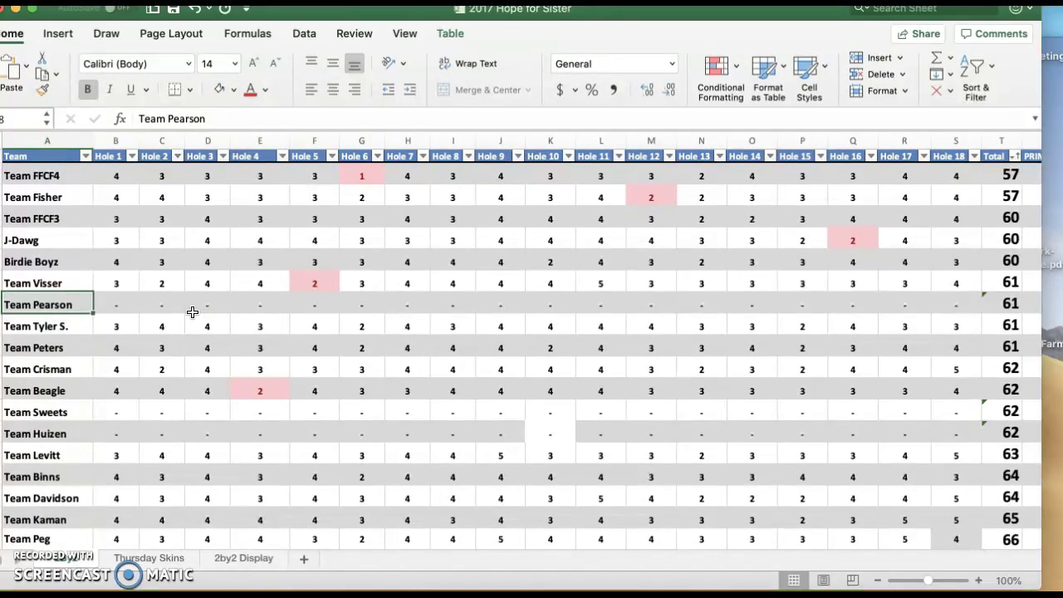
Review the dashes for Holes 1 to 18 in the seventh listed team's row, ending on its manually entered Total
key(Right)
key(Right)
key(Right)
key(Right)
key(Right)
key(Right)
key(Right)
key(Right)
key(Right)
key(Right)
key(Right)
key(Right)
key(Right)
key(Right)
key(Right)
key(Right)
key(Right)
key(Right)
key(Right)
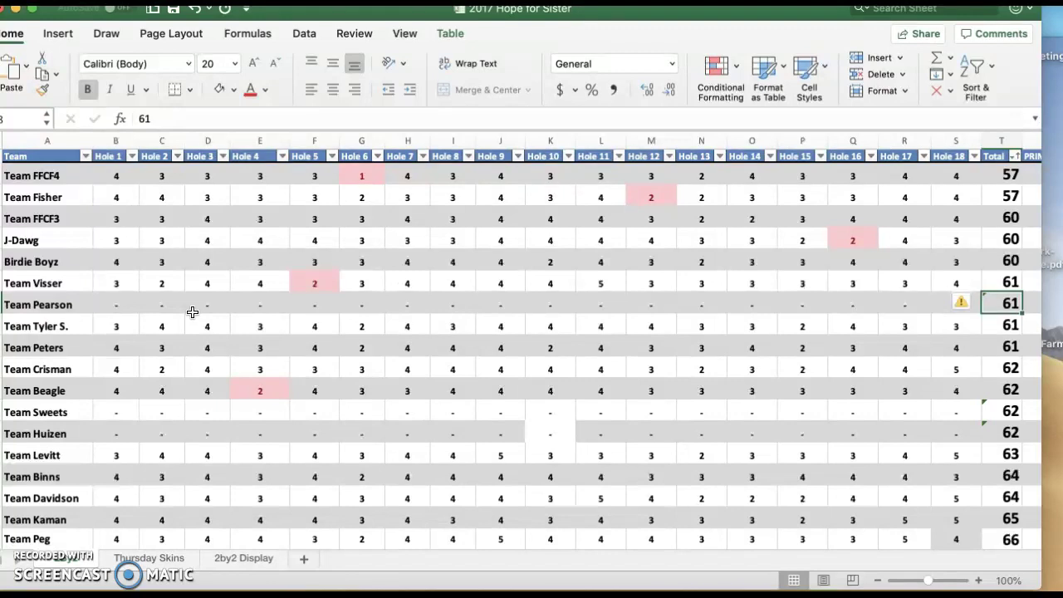
Compare the seventh listed team's Total with the SUM formula in the first team's Total and the totals between them
key(Down)
key(Up)
key(Up)
key(Up)
key(Up)
key(Up)
key(Up)
key(Up)
key(Up)
key(Down)
key(Down)
key(Down)
key(Down)
key(Down)
key(Down)
key(Down)
key(Down)
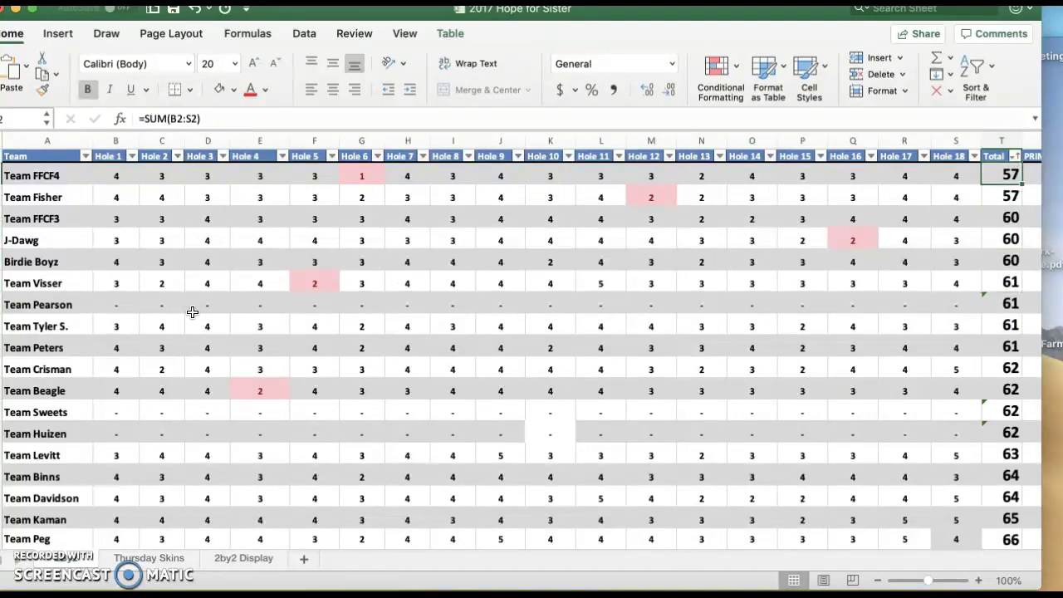
Recheck the dash entries across the seventh listed team's hole columns, from Hole 18 back to Hole 2 and on to Hole 6
key(Up)
key(Left)
key(Left)
key(Left)
key(Left)
key(Left)
key(Left)
key(Left)
key(Left)
key(Left)
key(Left)
key(Left)
key(Left)
key(Left)
key(Left)
key(Left)
key(Left)
key(Left)
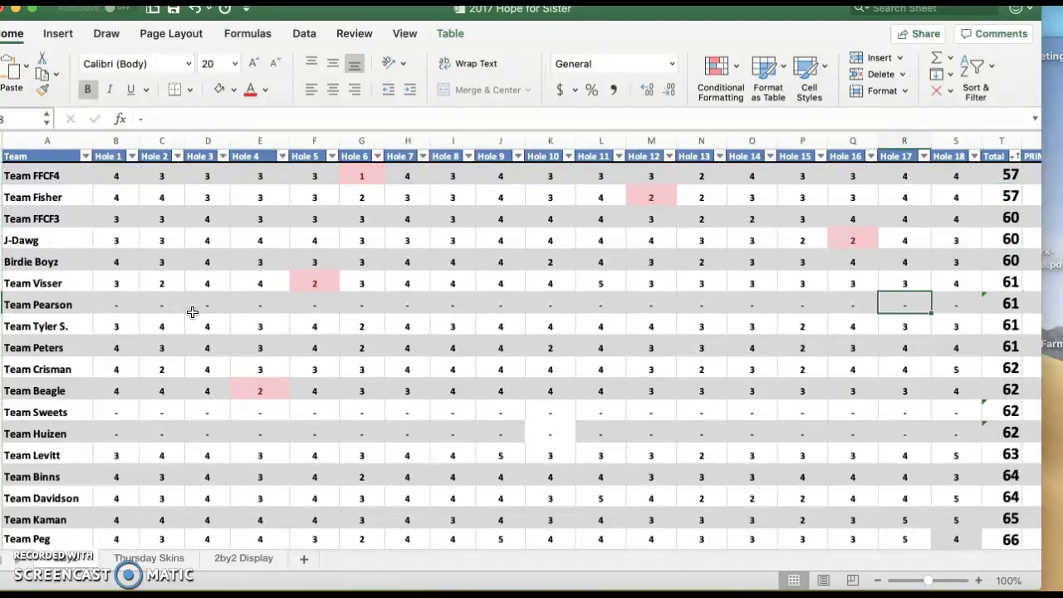
key(Left)
key(Right)
key(Right)
key(Right)
key(Right)
key(Right)
key(Right)
key(Right)
key(Right)
key(Right)
key(Right)
key(Right)
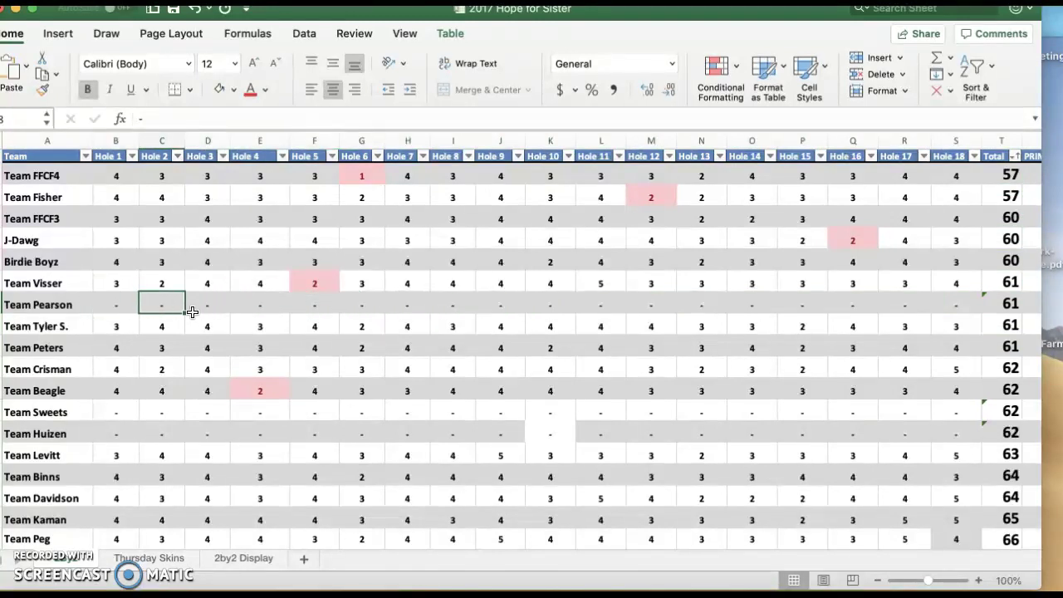
key(Left)
key(Left)
key(Left)
key(Left)
key(Left)
key(Left)
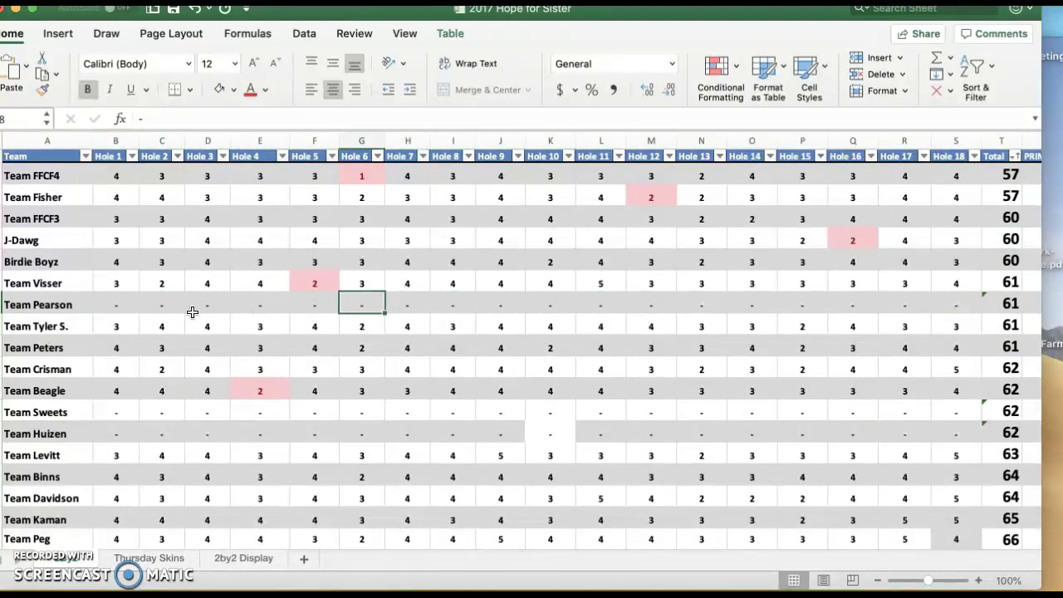
Examine the Hole 5 scores, including its highlighted skin, down through the team rows
key(Left)
key(Up)
key(Down)
key(Down)
key(Down)
key(Down)
key(Down)
key(Down)
key(Down)
key(Down)
key(Down)
key(Down)
key(Down)
key(Down)
key(Down)
key(Down)
key(Down)
key(Down)
key(Down)
key(Down)
key(Down)
key(Down)
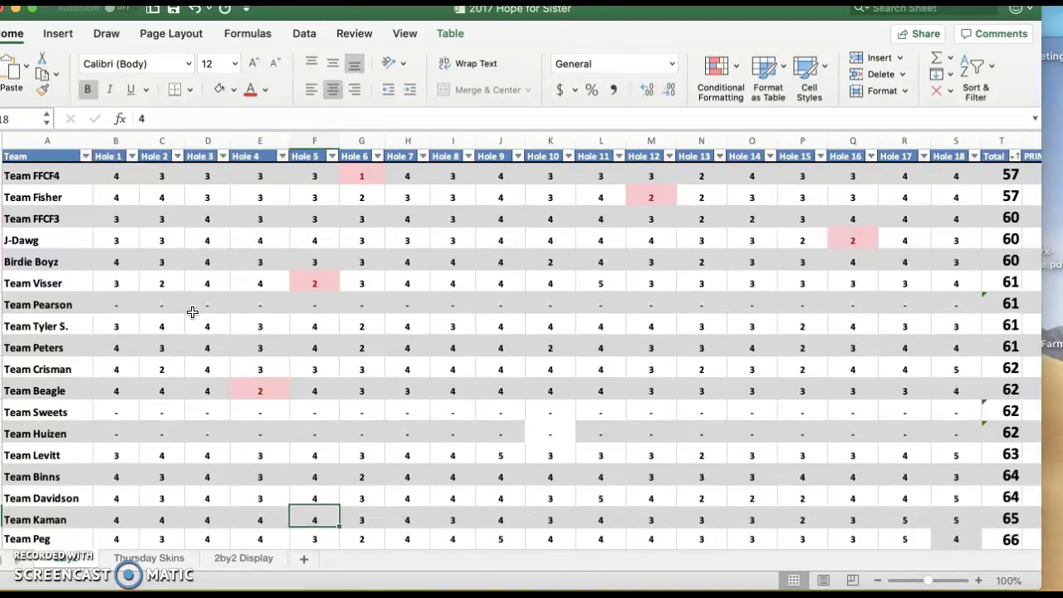
Examine the Hole 9 column down to the FREQUENCY formula in its Skin = 1 row
key(Up)
key(Up)
key(Right)
key(Right)
key(Right)
key(Up)
key(Right)
key(Up)
key(Down)
key(Down)
key(Down)
key(Down)
key(Down)
key(Down)
key(Down)
key(Down)
key(Down)
key(Down)
key(Down)
key(Down)
key(Down)
key(Down)
key(Down)
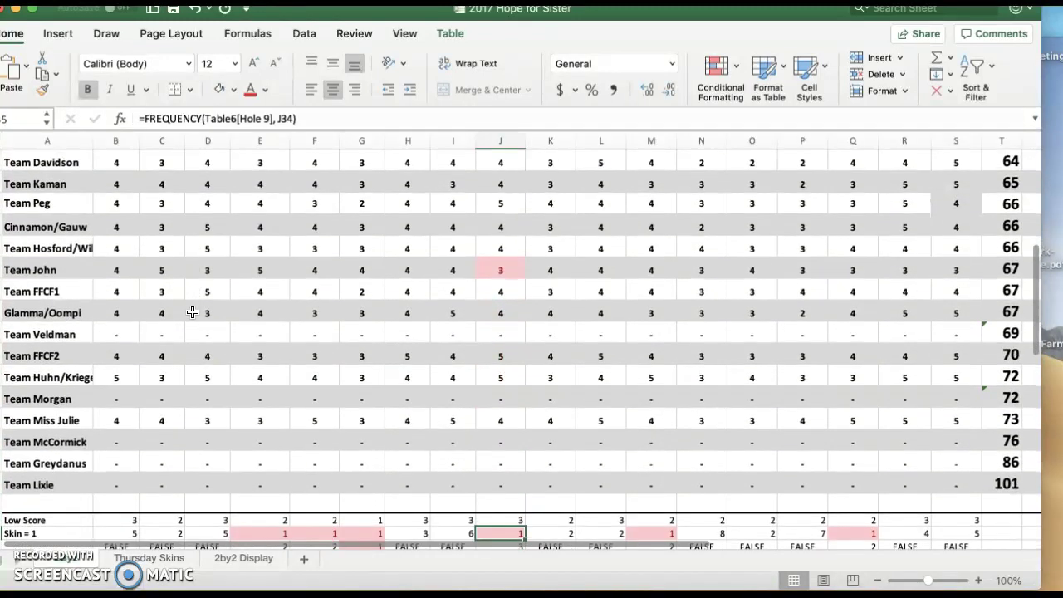
Review the Hole 9 scores and dash entries from the Skin = 1 row back up to the upper team rows
key(Up)
key(Up)
key(Up)
key(Up)
key(Up)
key(Up)
key(Up)
key(Up)
key(Up)
key(Up)
key(Up)
key(Up)
key(Up)
key(Up)
key(Up)
key(Up)
key(Up)
key(Up)
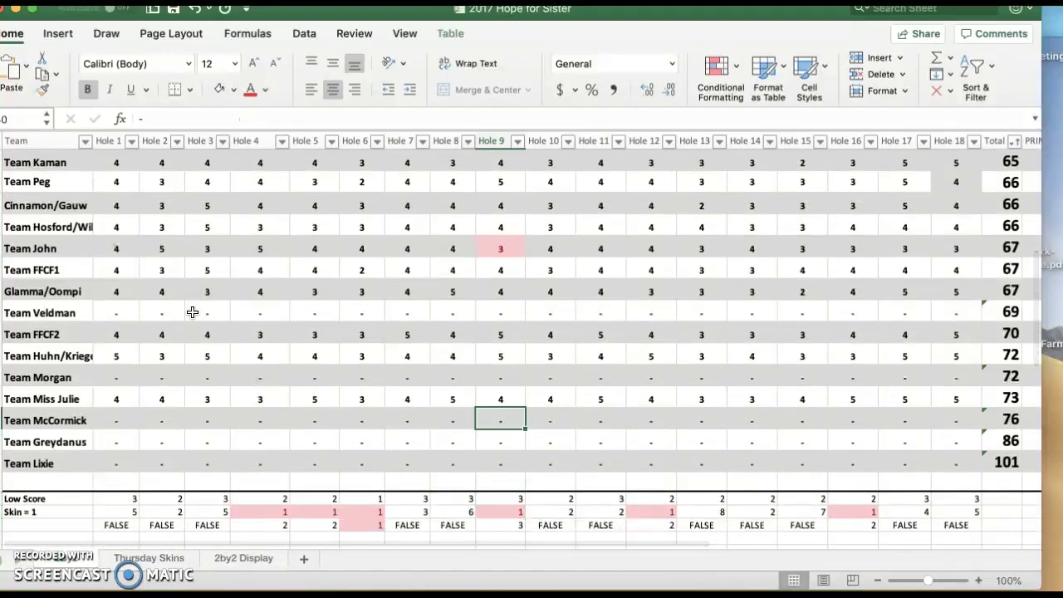
key(Up)
key(Up)
key(Up)
key(Up)
key(Up)
key(Up)
key(Up)
key(Up)
key(Up)
key(Up)
key(Up)
key(Up)
key(Up)
key(Up)
key(Up)
key(Up)
key(Up)
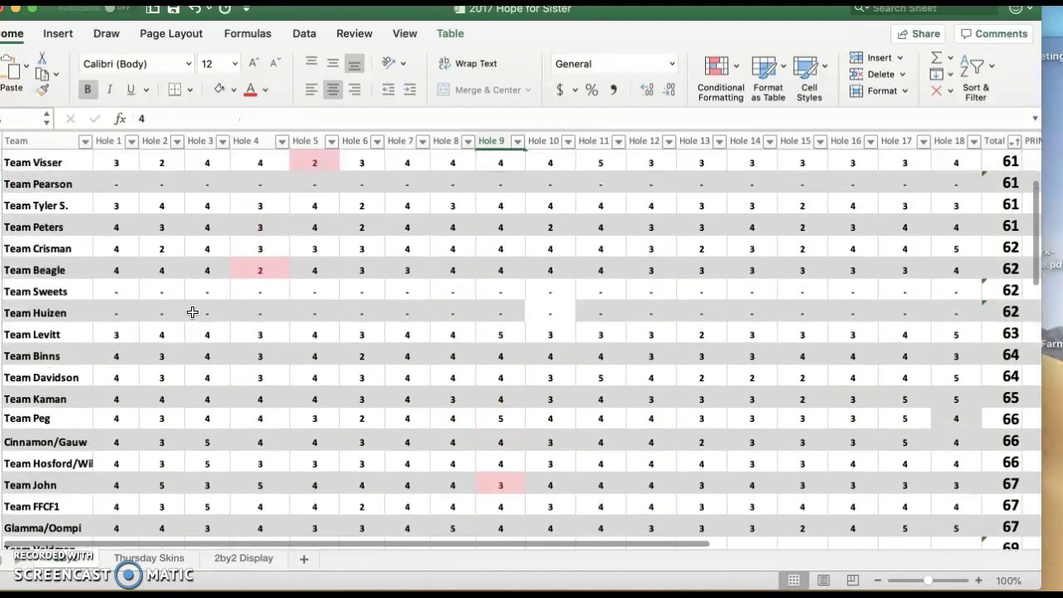